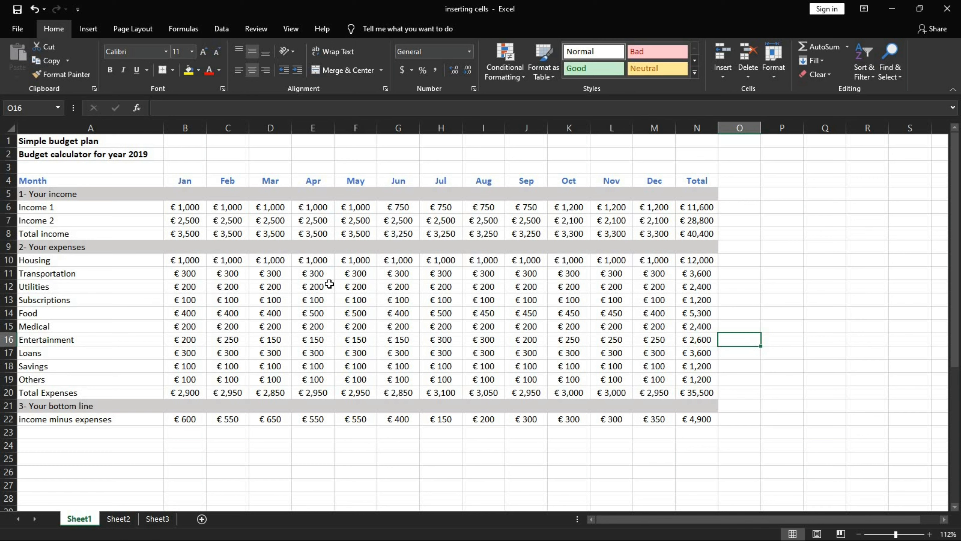
{"action": "left_click", "coordinate": [771, 223]}
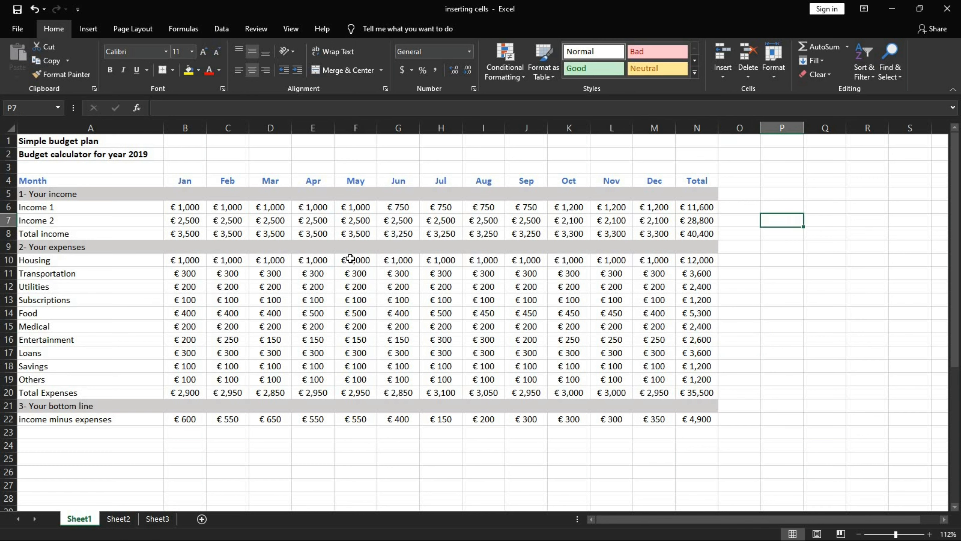
{"action": "left_click_drag", "start_coordinate": [704, 207], "coordinate": [180, 419]}
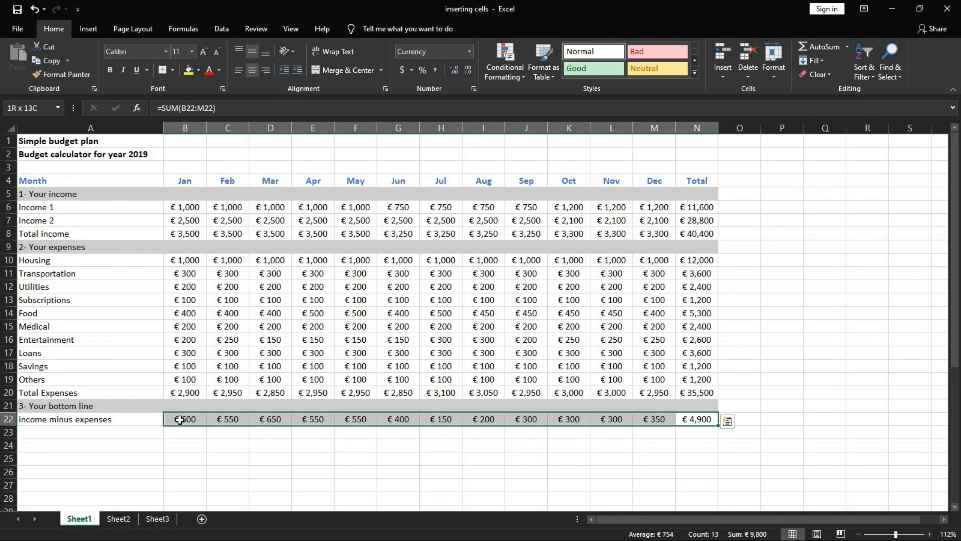
{"action": "left_click", "coordinate": [880, 316]}
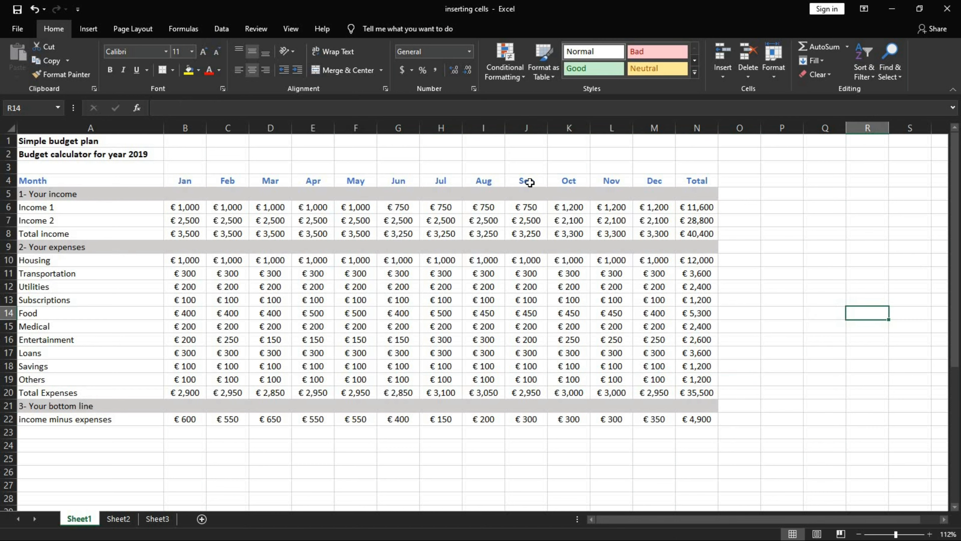
Step: Delete the entire August column from the budget table
{"action": "right_click", "coordinate": [476, 124]}
{"action": "left_click", "coordinate": [510, 221]}
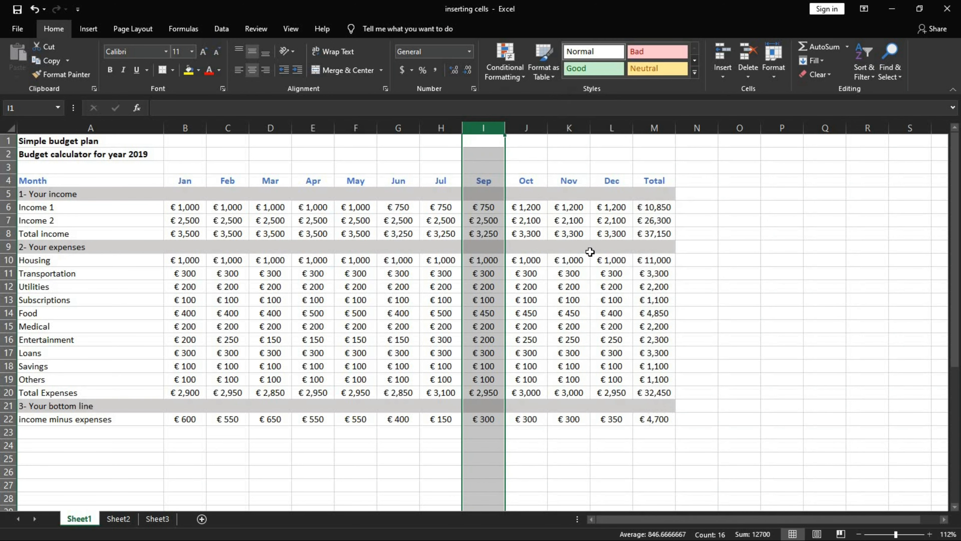
{"action": "left_click_drag", "start_coordinate": [715, 250], "coordinate": [734, 250]}
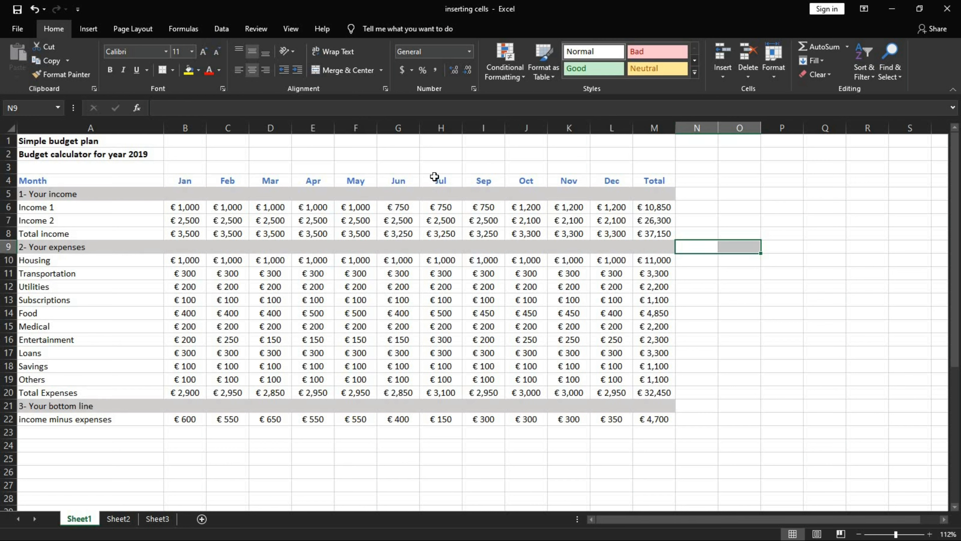
Step: Insert a blank column between the Jul and Sep columns of the budget table
{"action": "left_click", "coordinate": [450, 183]}
{"action": "left_click_drag", "start_coordinate": [450, 183], "coordinate": [474, 181]}
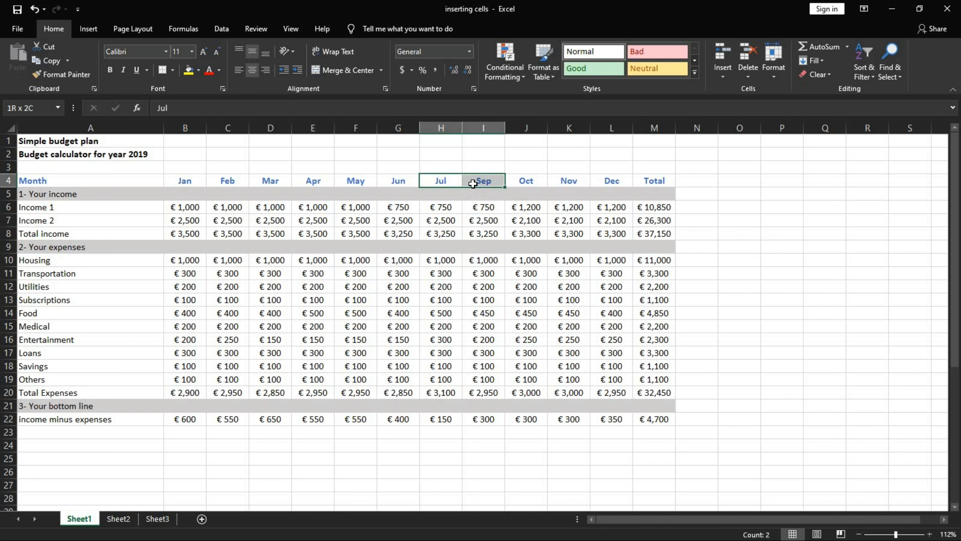
{"action": "right_click", "coordinate": [488, 128]}
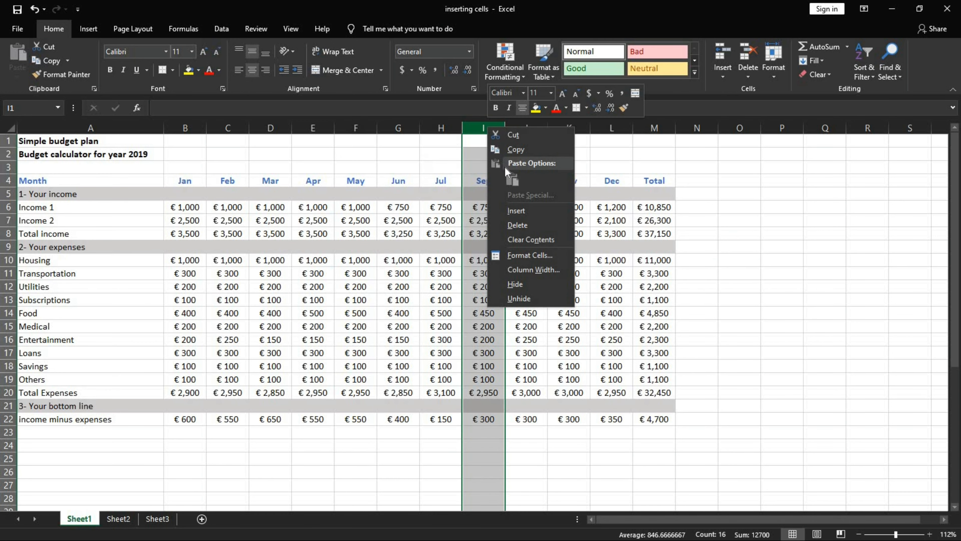
{"action": "key", "text": "Escape"}
{"action": "left_click_drag", "start_coordinate": [441, 181], "coordinate": [659, 209]}
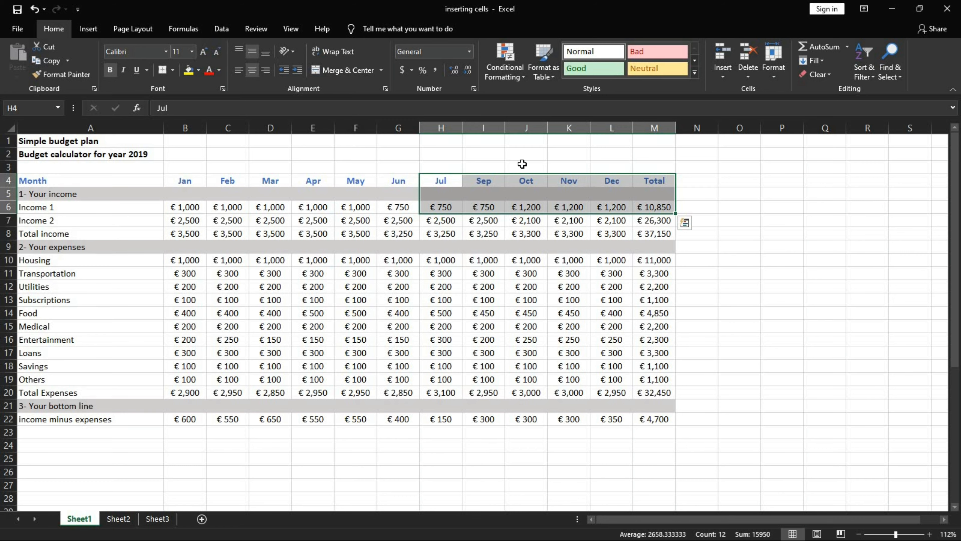
{"action": "right_click", "coordinate": [484, 128]}
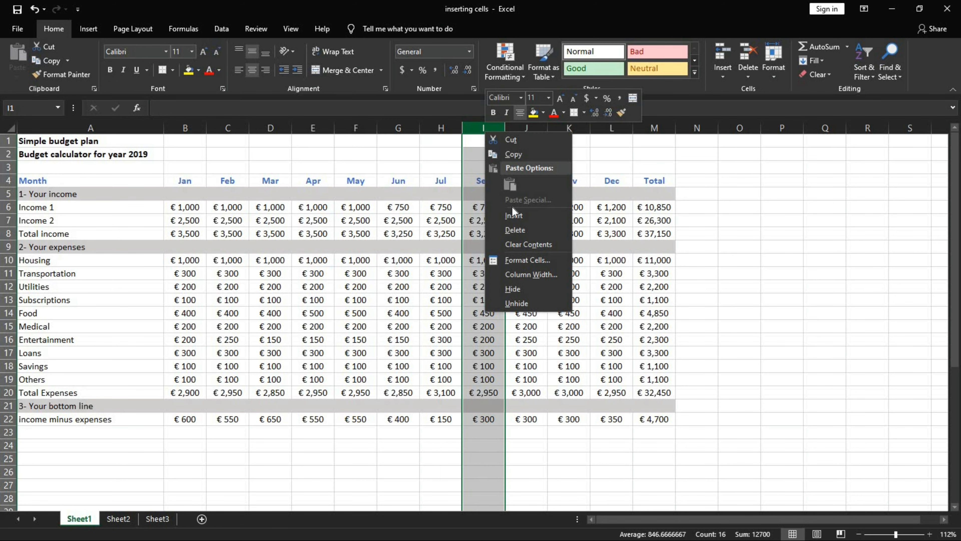
{"action": "left_click", "coordinate": [514, 215]}
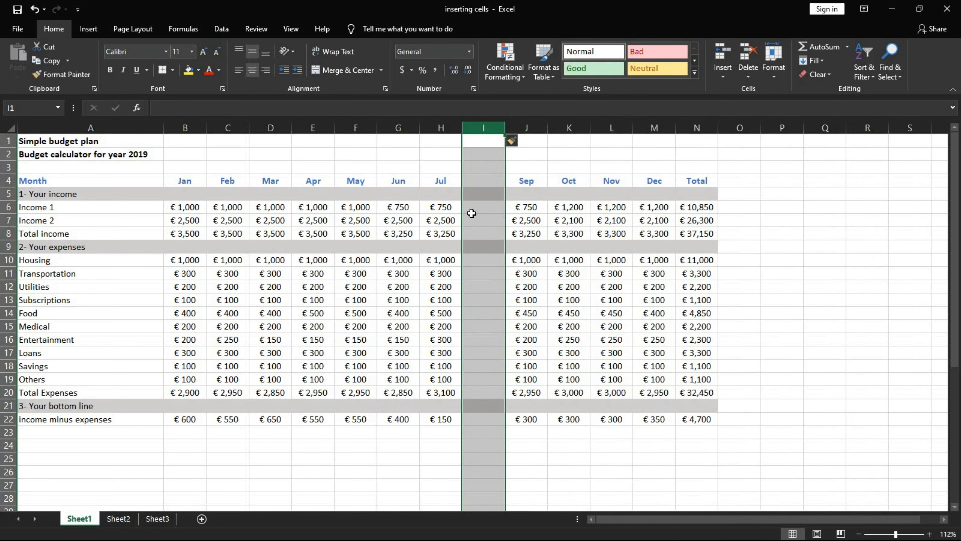
Step: Fill the new column's Aug header and its Income 1, Income 2 and Total income cells across from the July column
{"action": "left_click", "coordinate": [487, 180]}
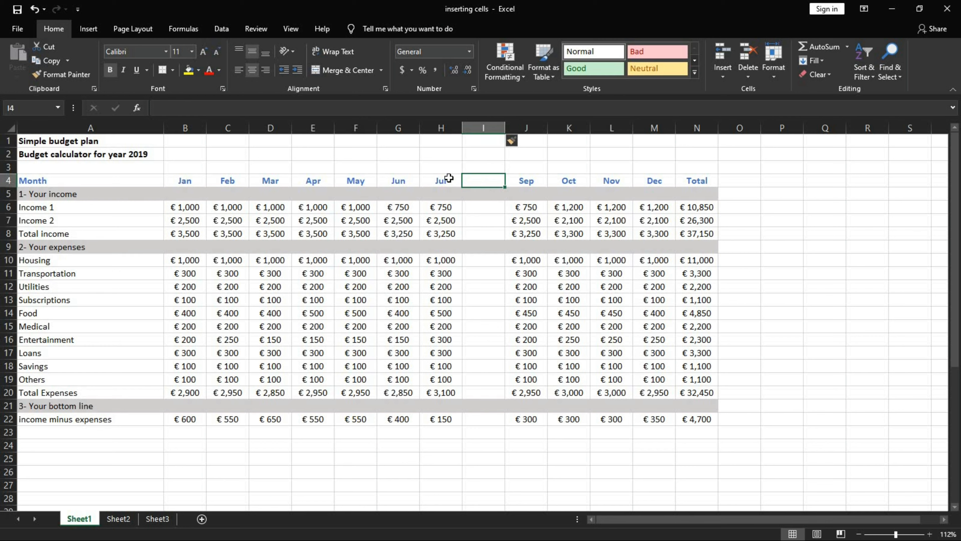
{"action": "left_click", "coordinate": [442, 181]}
{"action": "left_click_drag", "start_coordinate": [463, 187], "coordinate": [508, 193]}
{"action": "left_click_drag", "start_coordinate": [445, 208], "coordinate": [497, 248]}
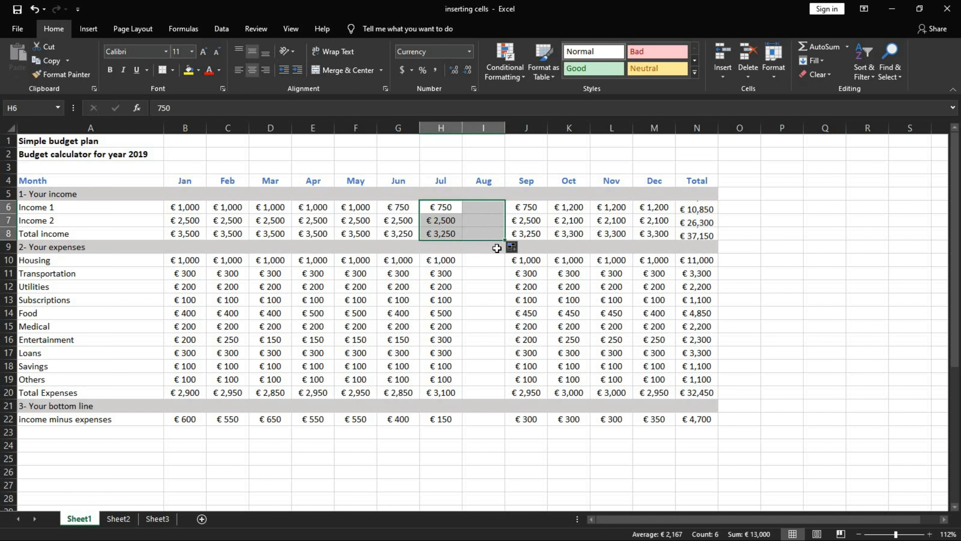
{"action": "left_click", "coordinate": [747, 245]}
Step: Fill the August cells from Housing through income minus expenses across from the July column
{"action": "left_click", "coordinate": [437, 260]}
{"action": "left_click_drag", "start_coordinate": [440, 380], "coordinate": [488, 424]}
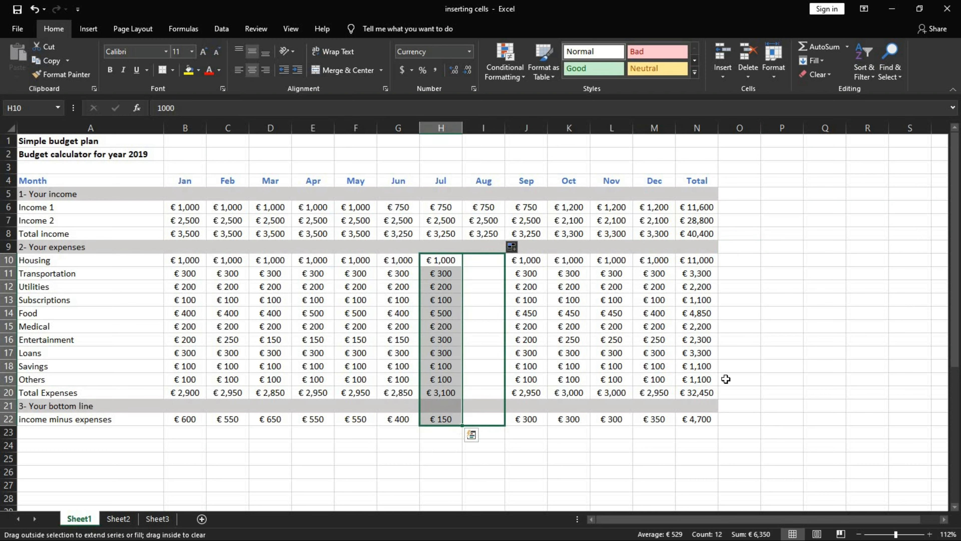
{"action": "left_click", "coordinate": [824, 325]}
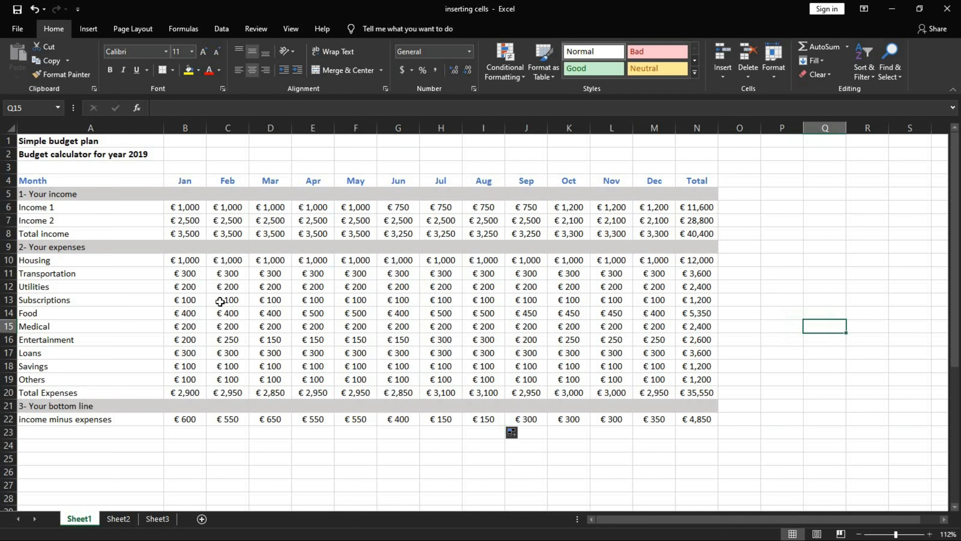
Step: Delete the entire Utilities row from the expenses section
{"action": "right_click", "coordinate": [8, 286]}
{"action": "left_click", "coordinate": [37, 385]}
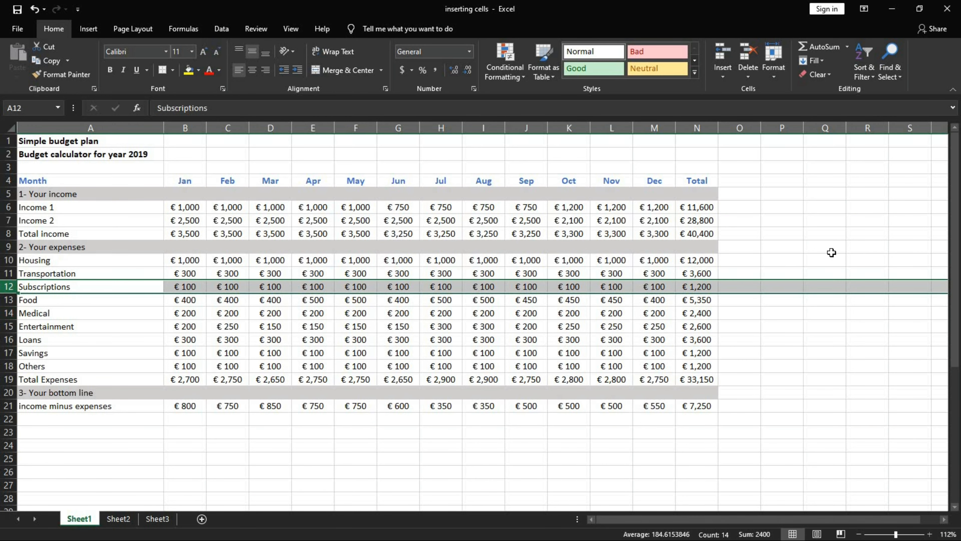
{"action": "left_click", "coordinate": [784, 299]}
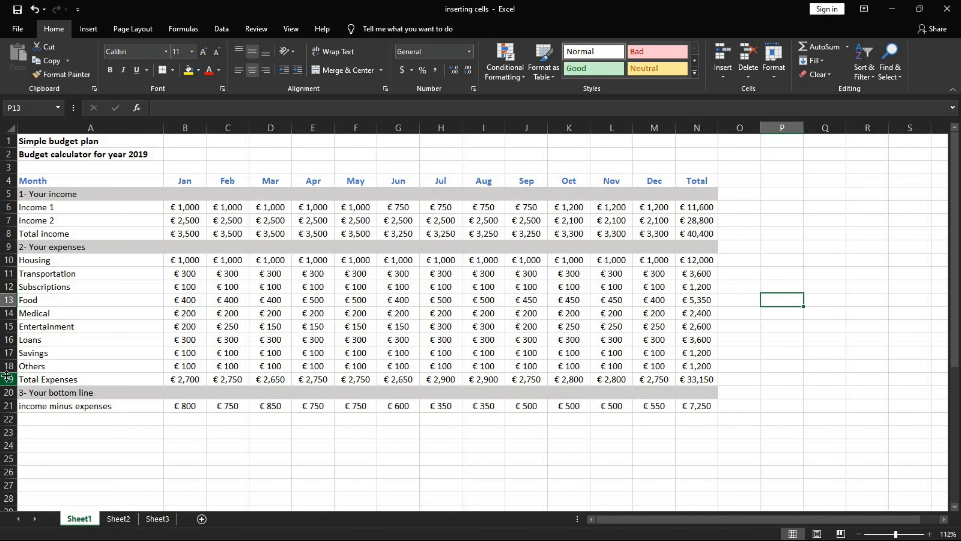
Step: Insert a blank row between the 2- Your expenses heading and the Housing row
{"action": "left_click_drag", "start_coordinate": [5, 366], "coordinate": [3, 247]}
{"action": "left_click", "coordinate": [744, 247]}
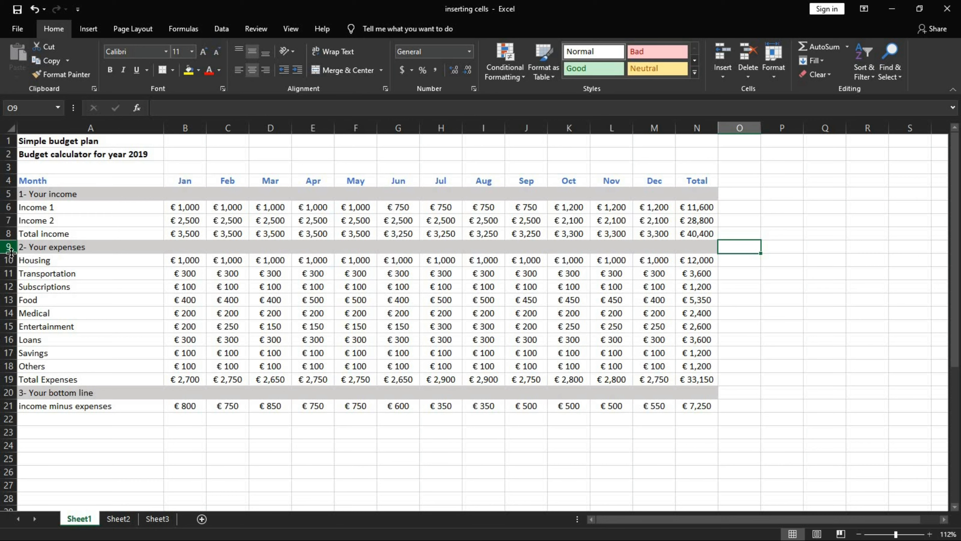
{"action": "left_click", "coordinate": [8, 260]}
{"action": "right_click", "coordinate": [8, 260]}
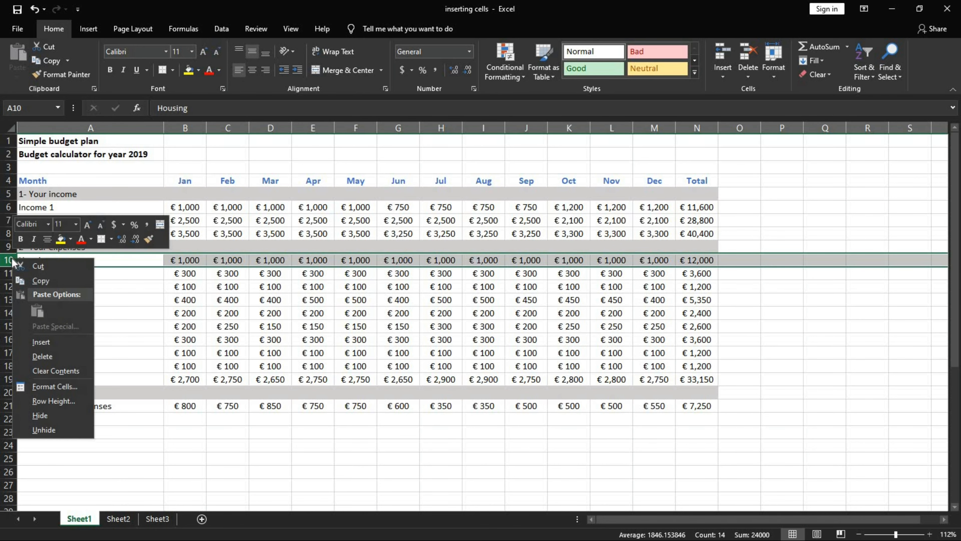
{"action": "left_click", "coordinate": [38, 342]}
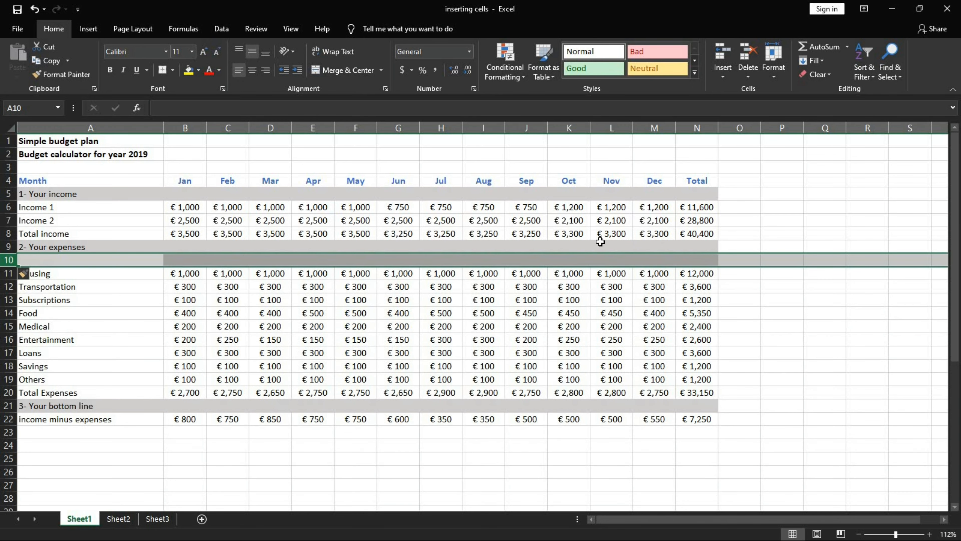
{"action": "left_click", "coordinate": [723, 259]}
{"action": "left_click_drag", "start_coordinate": [692, 260], "coordinate": [75, 261]}
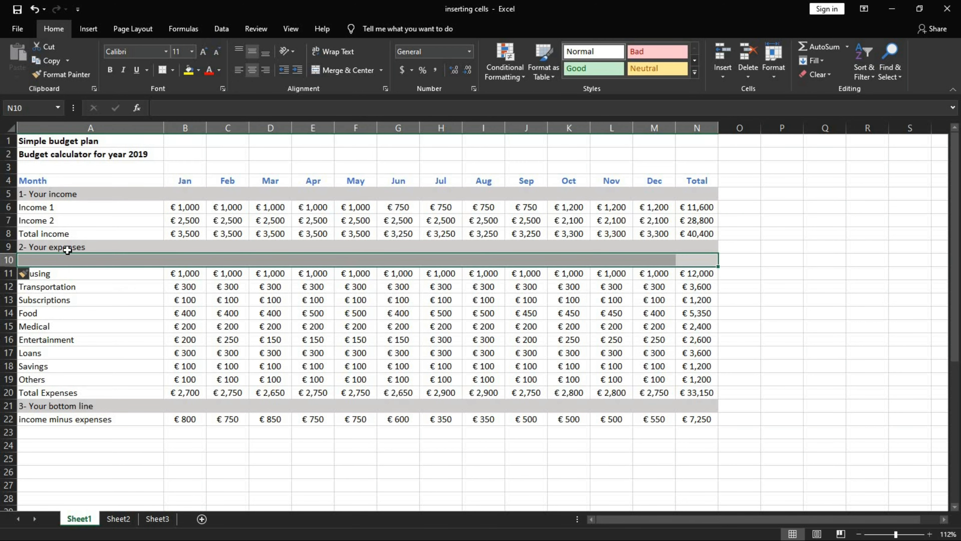
Step: Delete the blank row above Housing
{"action": "left_click", "coordinate": [9, 260]}
{"action": "right_click", "coordinate": [9, 261]}
{"action": "left_click", "coordinate": [41, 359]}
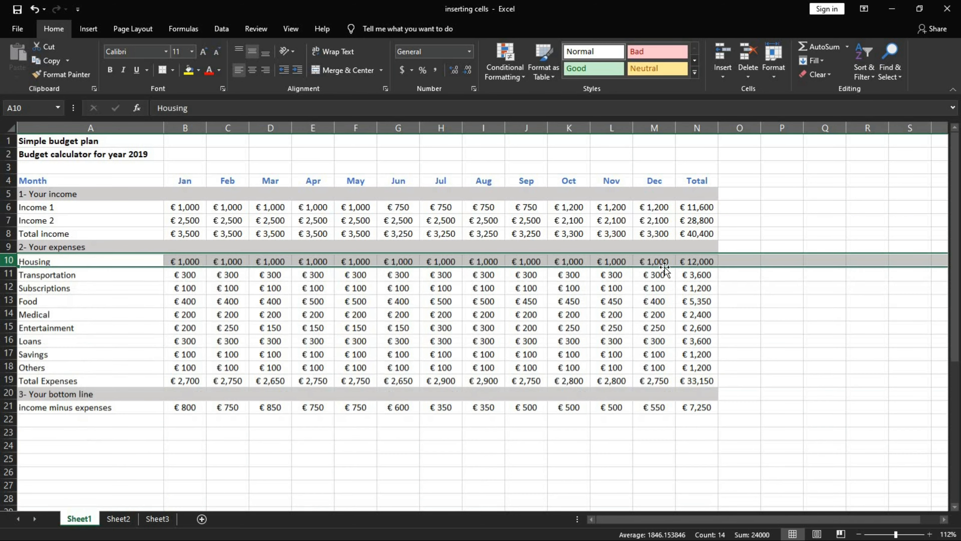
{"action": "left_click", "coordinate": [765, 232]}
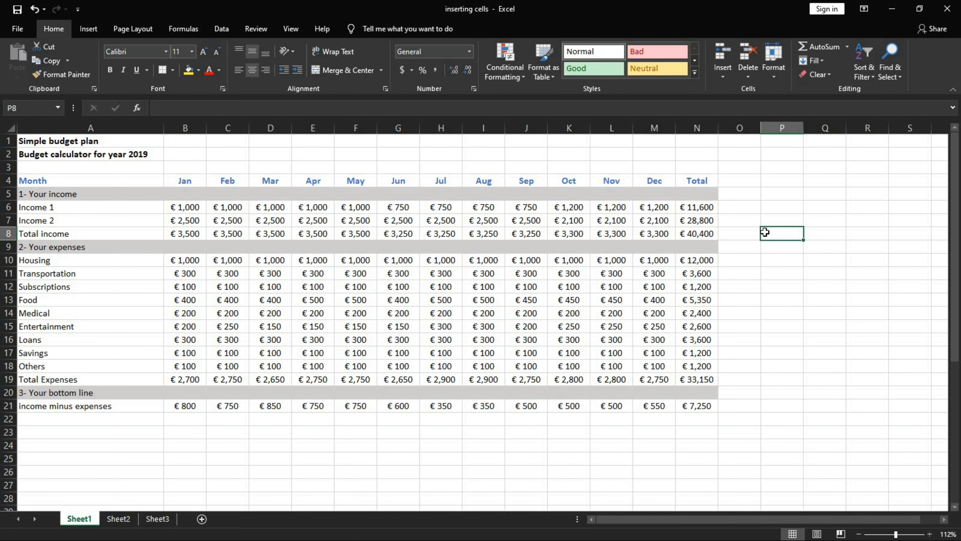
Step: Insert a blank row directly above Housing in the expenses section
{"action": "left_click_drag", "start_coordinate": [136, 247], "coordinate": [269, 249]}
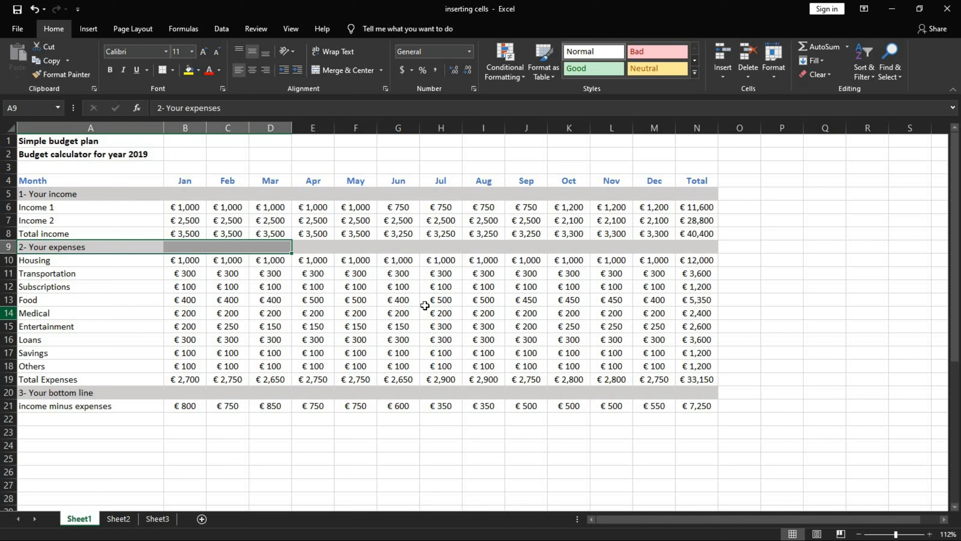
{"action": "left_click", "coordinate": [735, 264]}
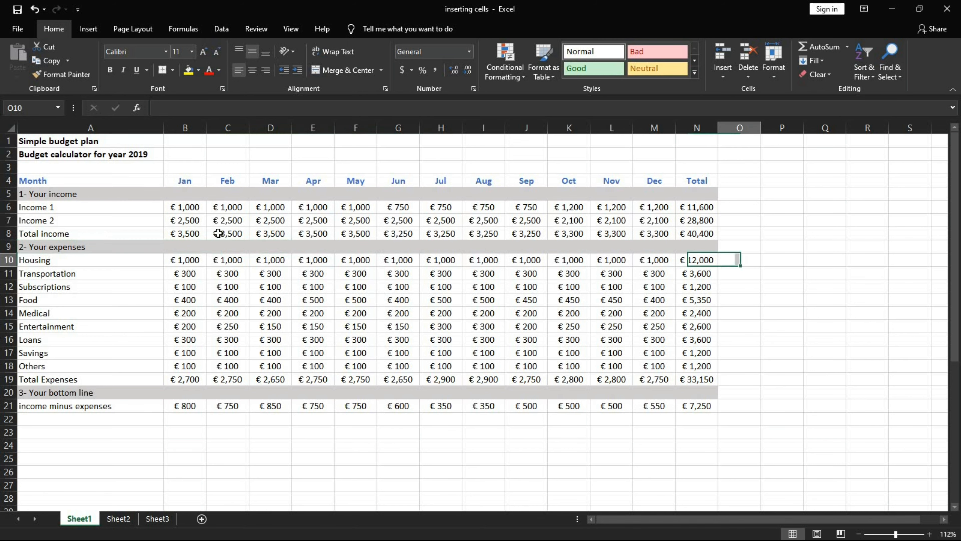
{"action": "right_click", "coordinate": [7, 247]}
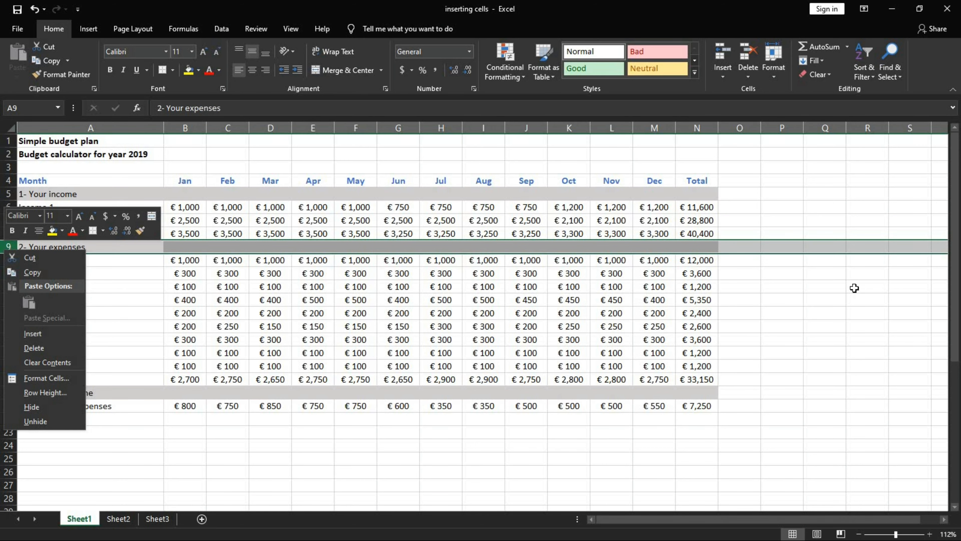
{"action": "key", "text": "Escape"}
{"action": "right_click", "coordinate": [8, 261]}
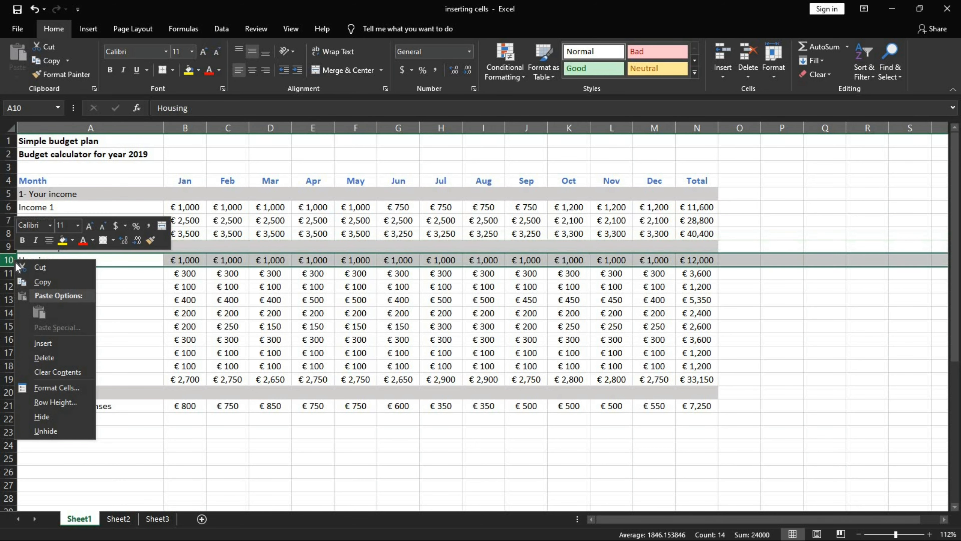
{"action": "left_click", "coordinate": [40, 343]}
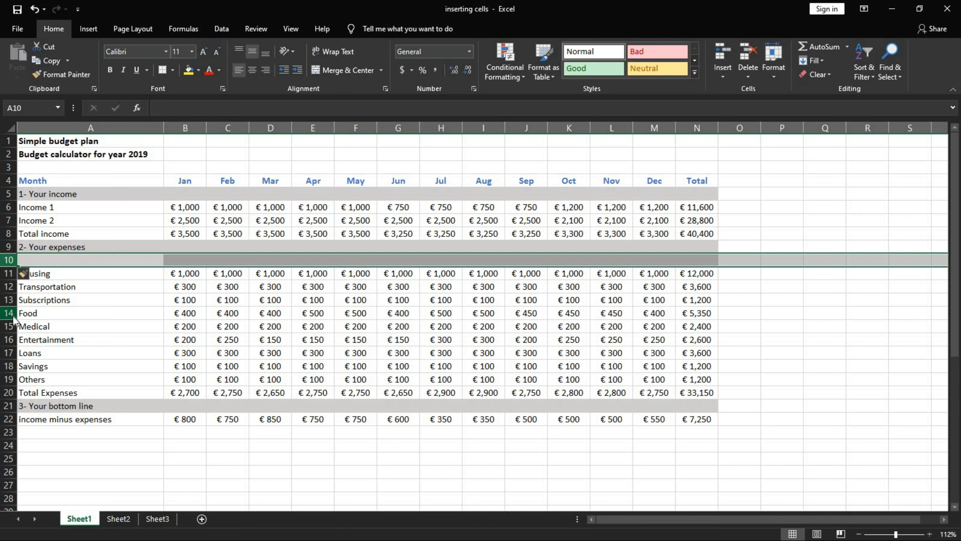
Step: Insert a blank row between the Subscriptions and Food rows
{"action": "right_click", "coordinate": [9, 314]}
{"action": "left_click", "coordinate": [44, 402]}
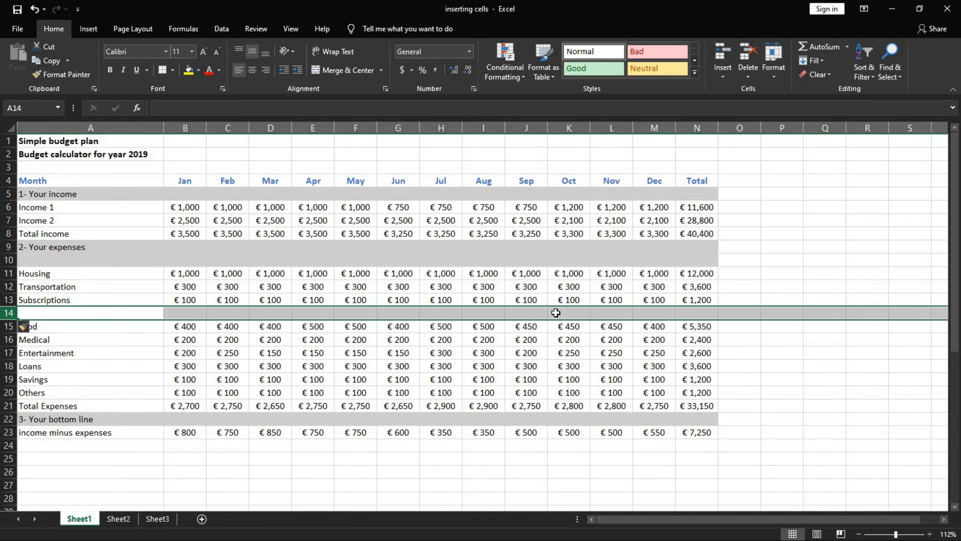
{"action": "left_click", "coordinate": [775, 288]}
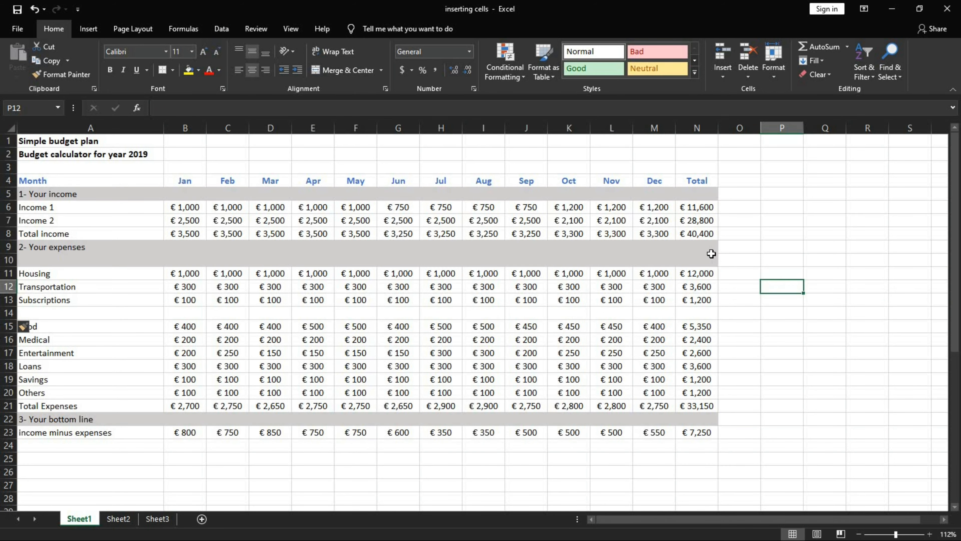
{"action": "left_click", "coordinate": [705, 258]}
{"action": "left_click_drag", "start_coordinate": [523, 267], "coordinate": [688, 264]}
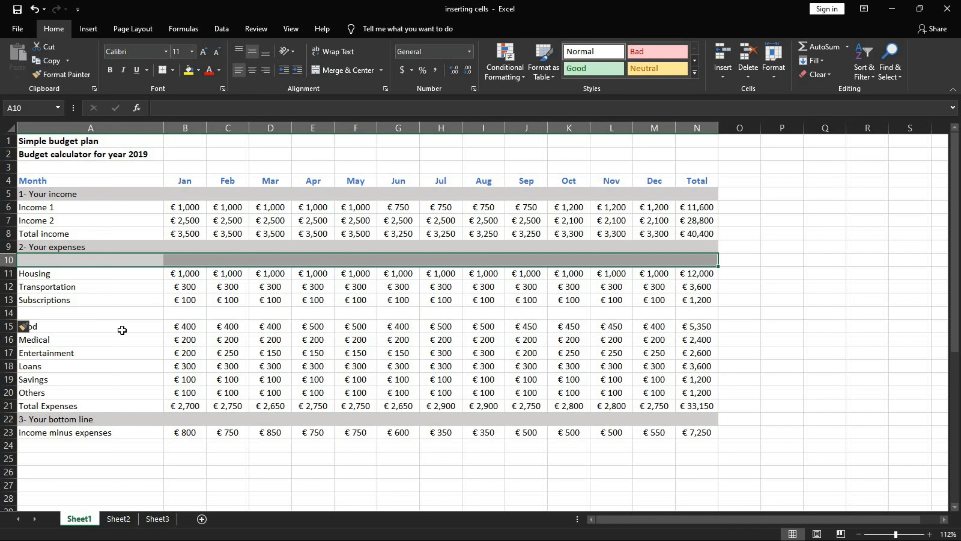
{"action": "left_click", "coordinate": [91, 313]}
{"action": "left_click", "coordinate": [3, 312]}
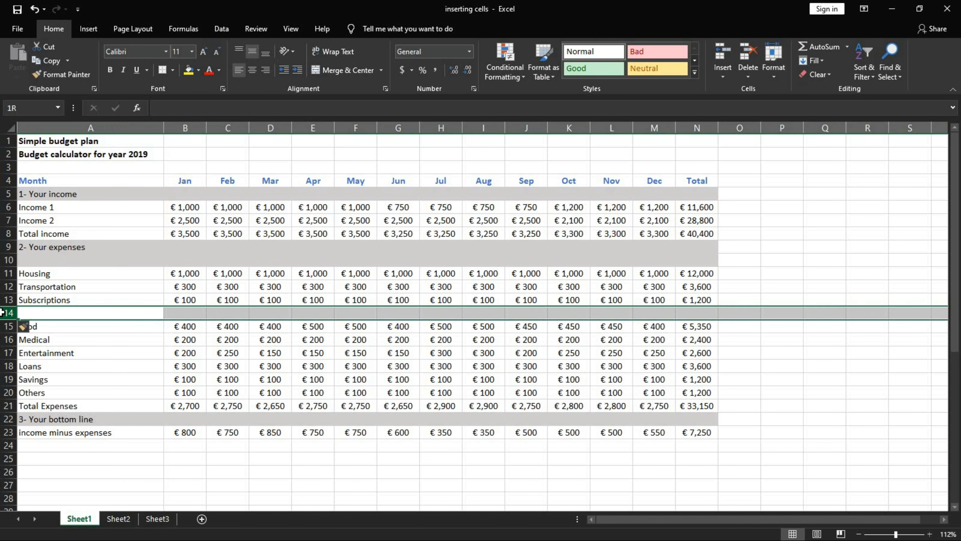
{"action": "left_click", "coordinate": [711, 314]}
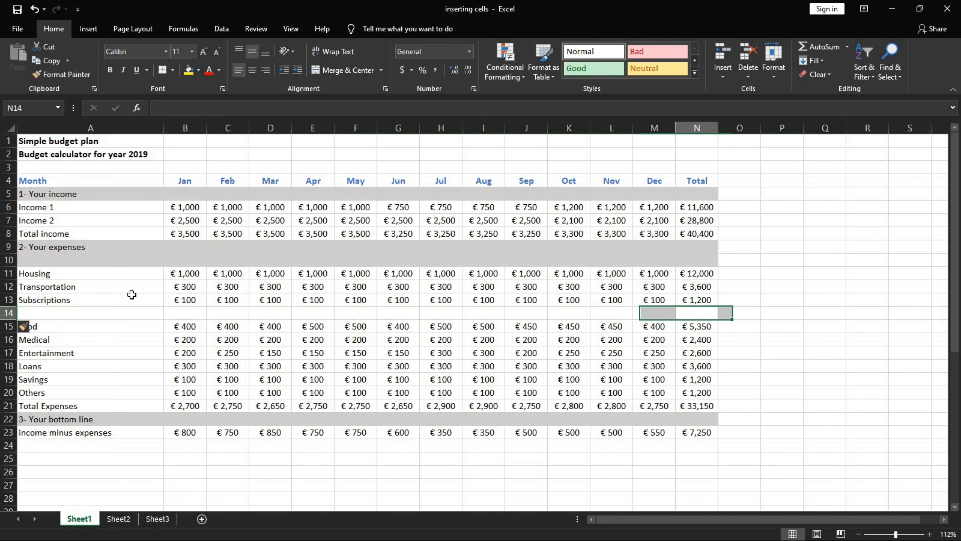
Step: Delete the blank grey row under the 2- Your expenses heading
{"action": "right_click", "coordinate": [6, 261]}
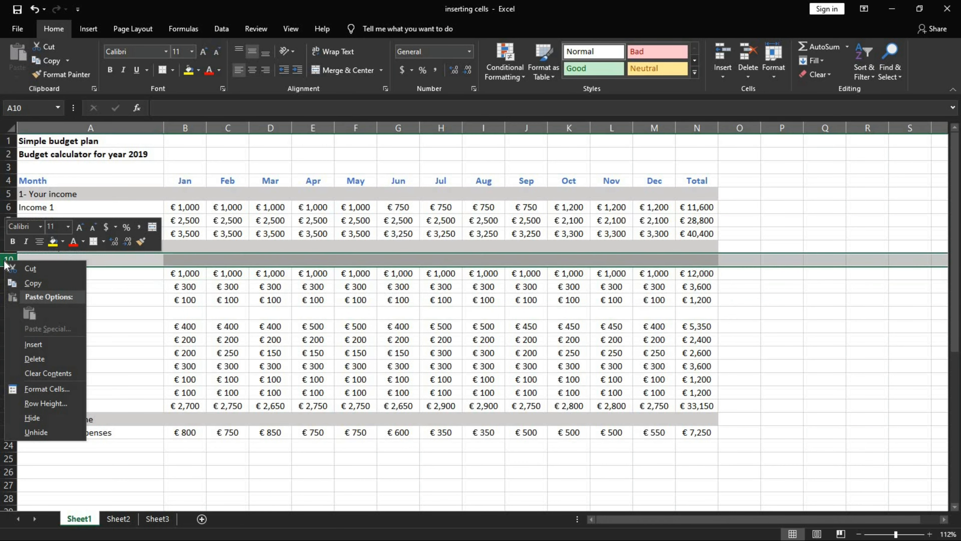
{"action": "left_click", "coordinate": [30, 358]}
{"action": "left_click", "coordinate": [725, 284]}
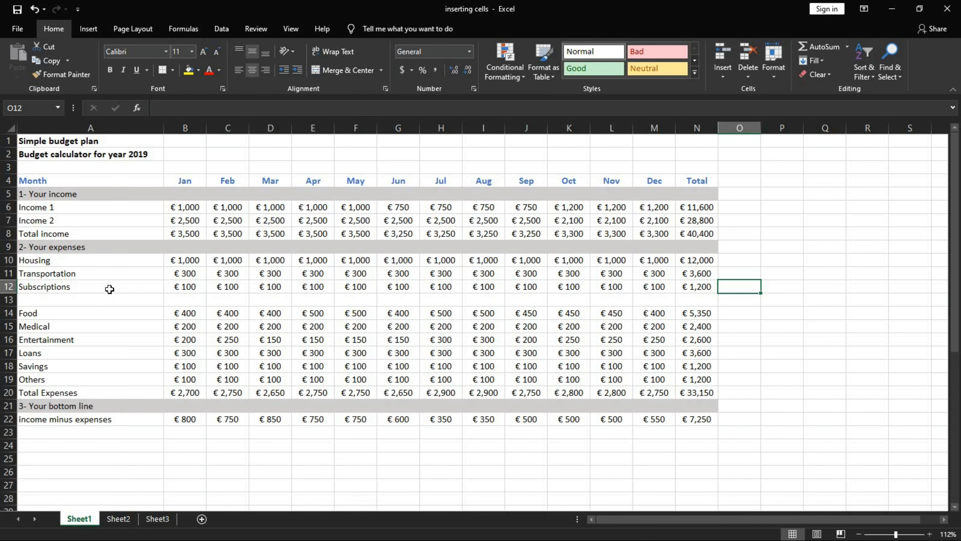
Step: Label the blank row under Subscriptions "Utilities" and fill its January to December amounts and total from the Subscriptions row
{"action": "left_click", "coordinate": [110, 300]}
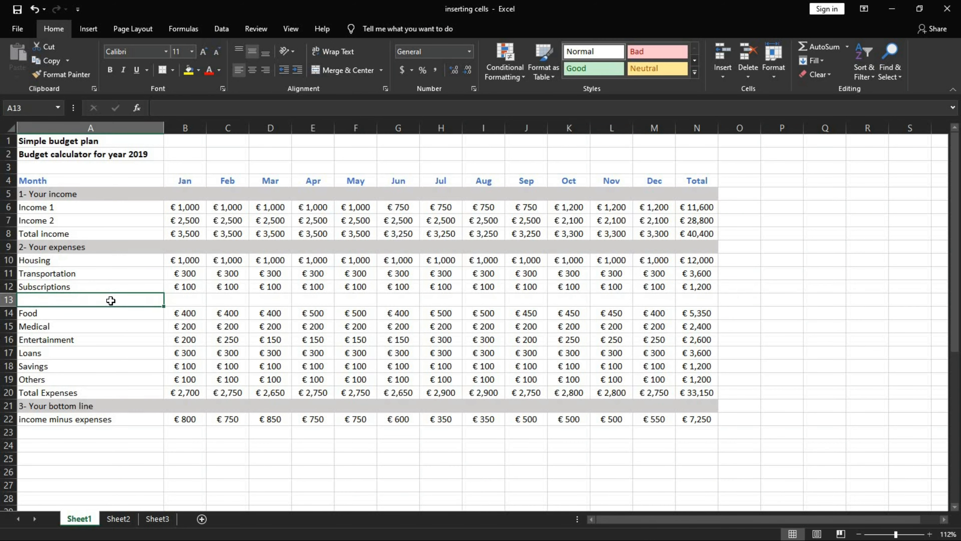
{"action": "type", "text": "Utilities"}
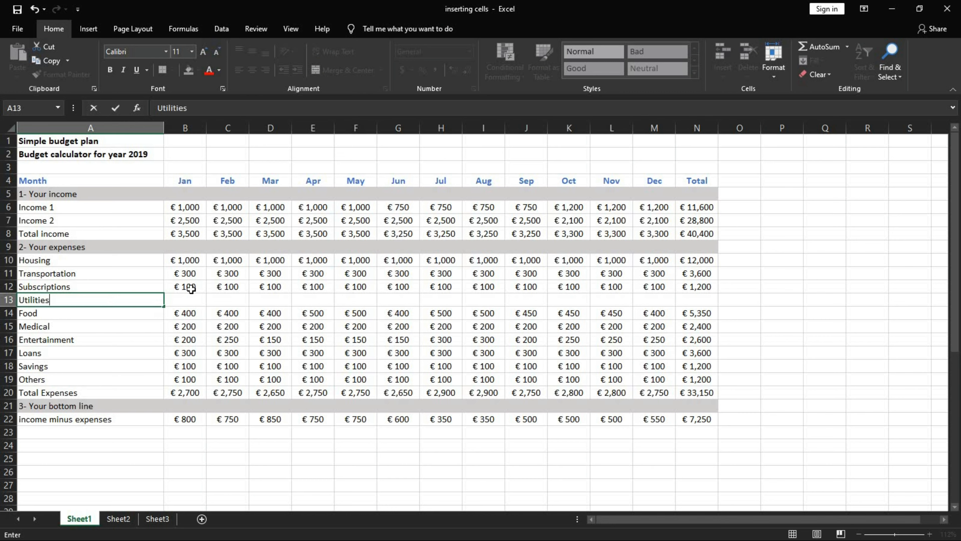
{"action": "left_click_drag", "start_coordinate": [188, 287], "coordinate": [723, 308]}
{"action": "left_click", "coordinate": [698, 288]}
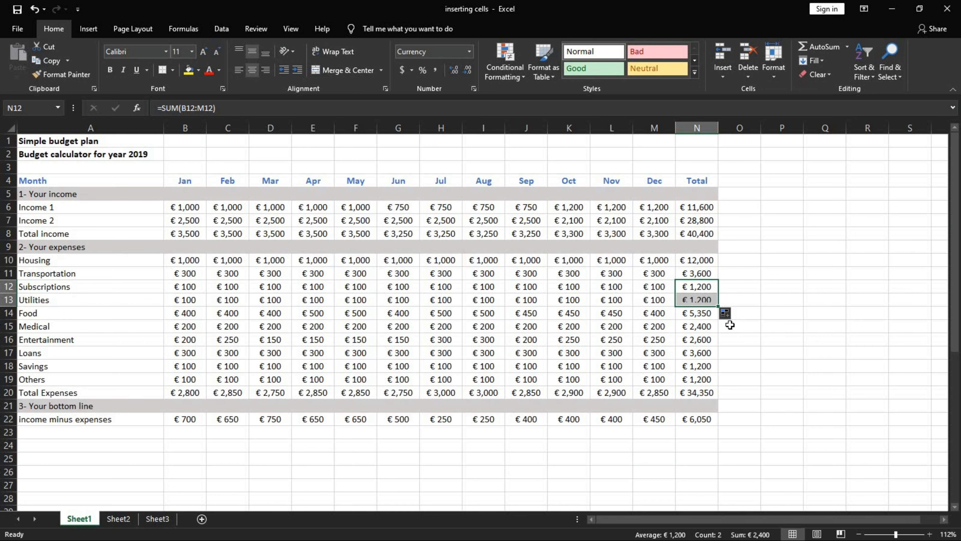
{"action": "left_click", "coordinate": [755, 289]}
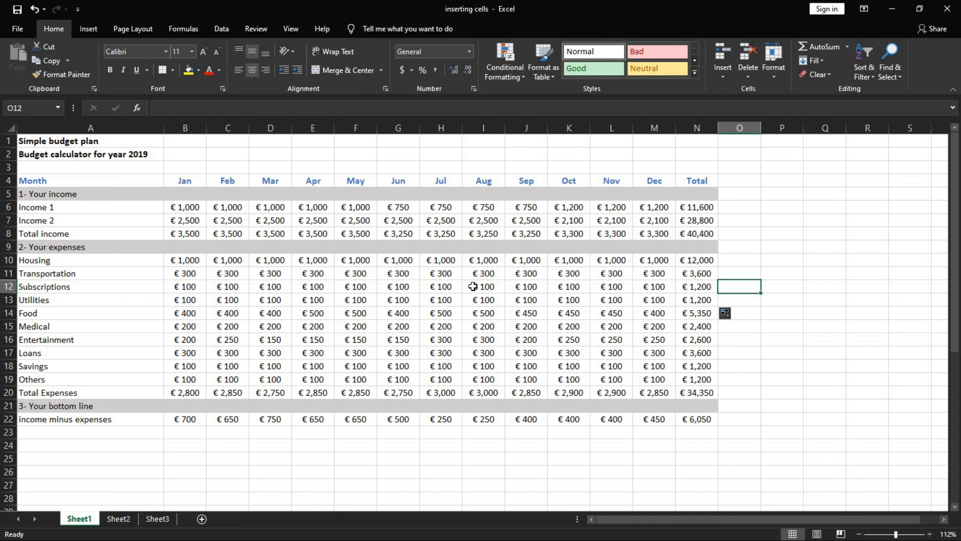
Step: Insert blank cells at the June expenses from Transportation to Savings, shifting existing cells right, and undo the insertion
{"action": "left_click_drag", "start_coordinate": [402, 271], "coordinate": [413, 367]}
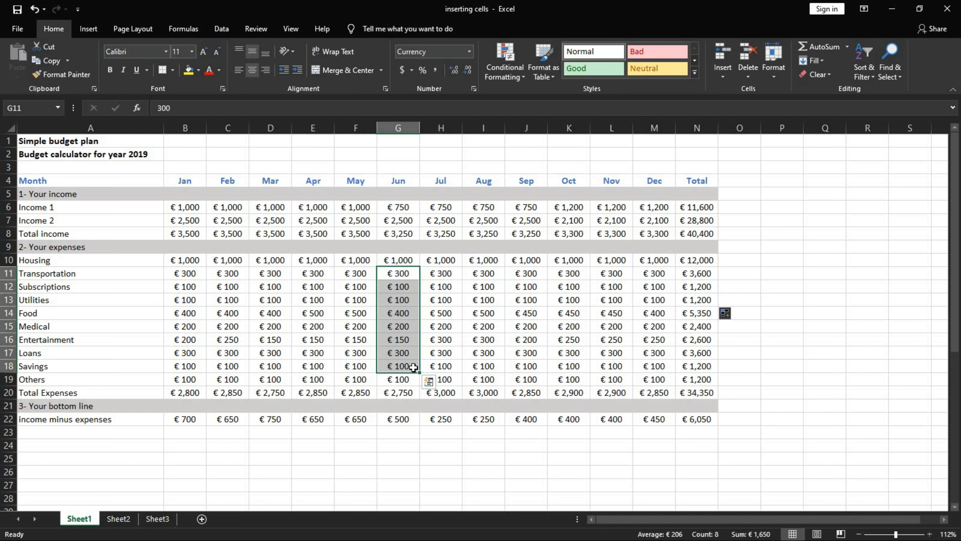
{"action": "right_click", "coordinate": [405, 323]}
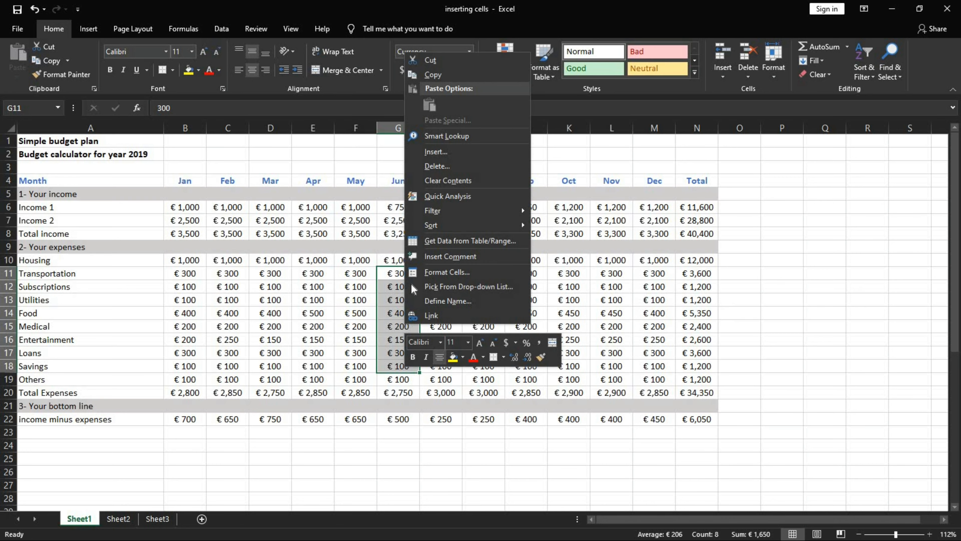
{"action": "left_click", "coordinate": [428, 151]}
{"action": "left_click_drag", "start_coordinate": [415, 91], "coordinate": [760, 151]}
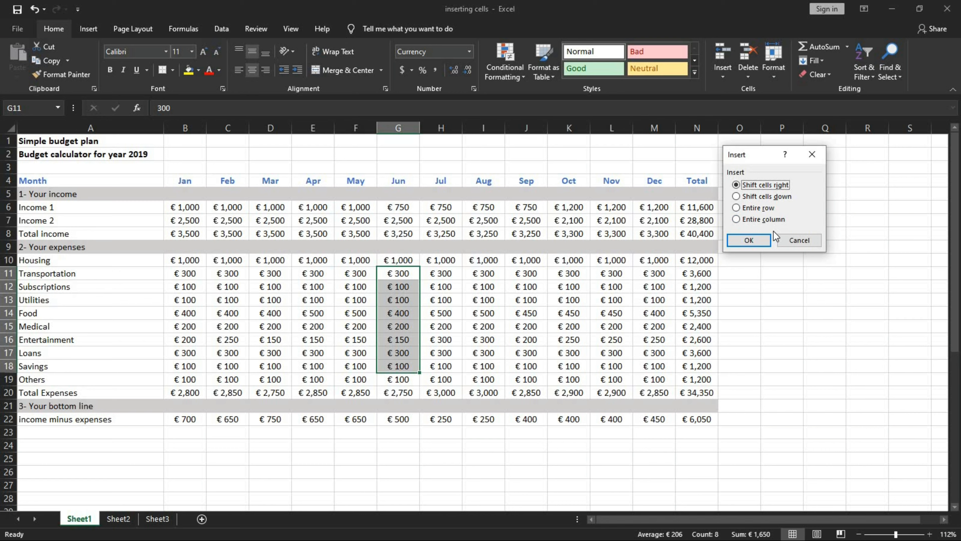
{"action": "left_click", "coordinate": [764, 243]}
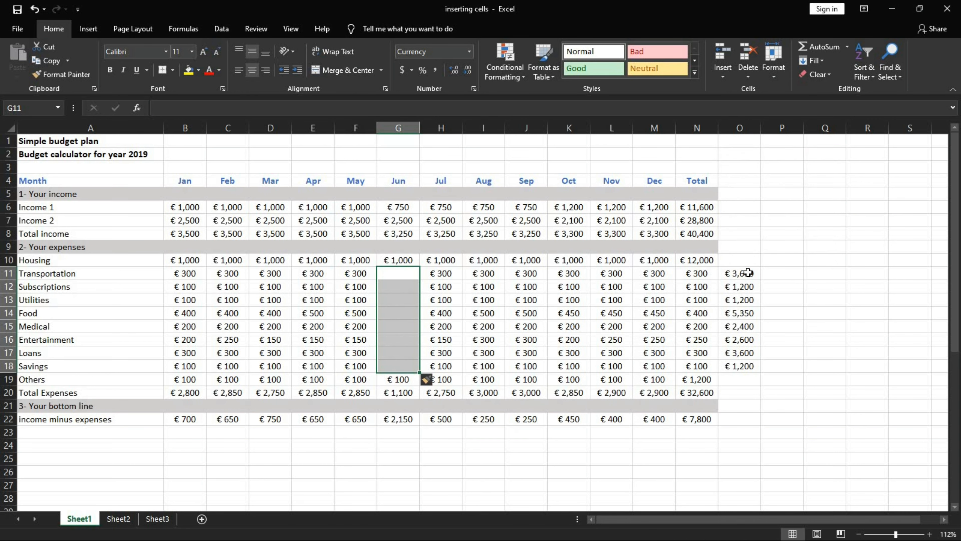
{"action": "left_click_drag", "start_coordinate": [749, 272], "coordinate": [747, 365]}
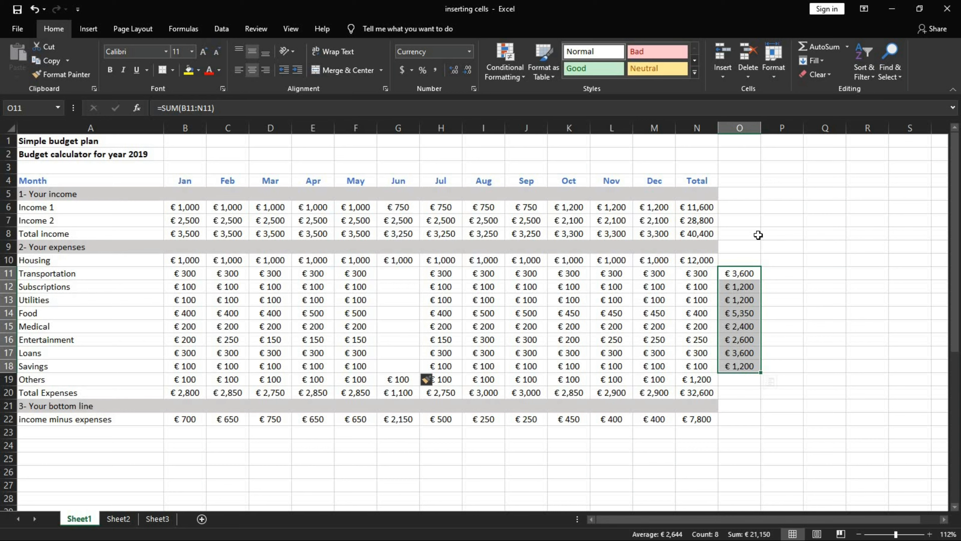
{"action": "key", "text": "ctrl+z"}
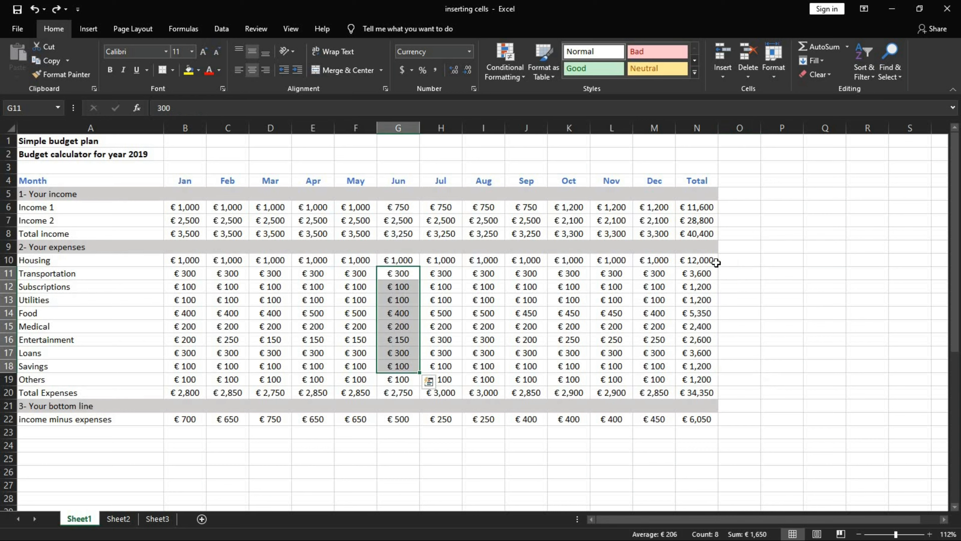
{"action": "left_click_drag", "start_coordinate": [392, 277], "coordinate": [397, 379]}
{"action": "right_click", "coordinate": [393, 328]}
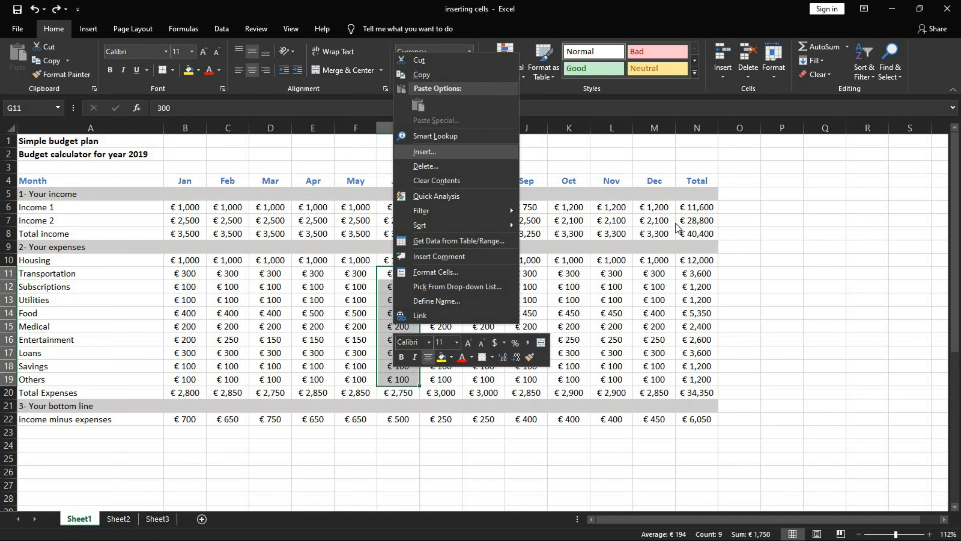
{"action": "key", "text": "Escape"}
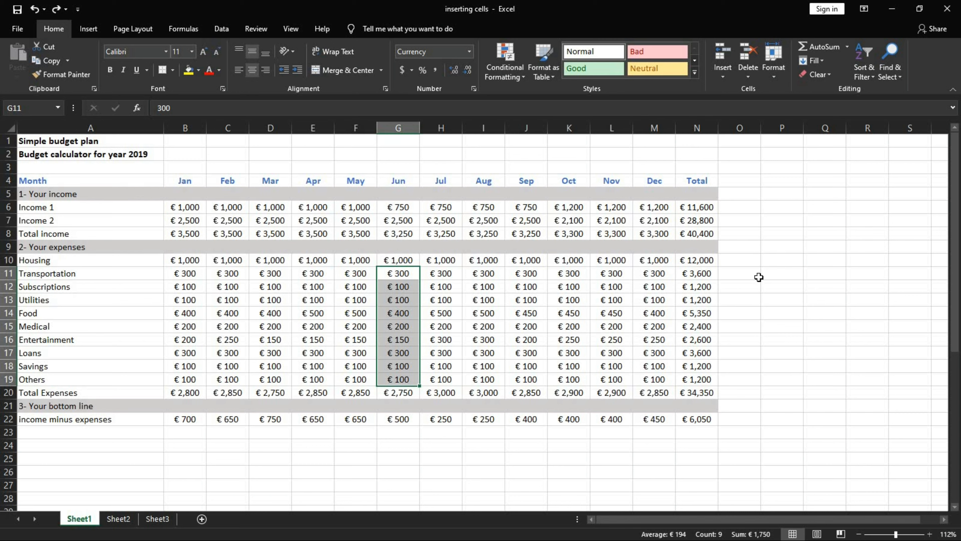